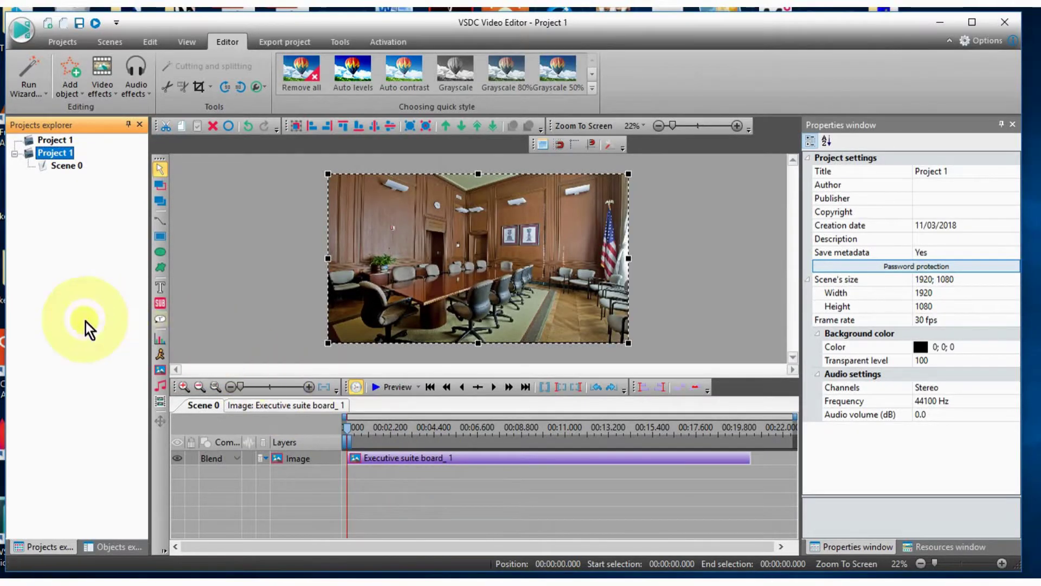
Add the green-screen Businesswoman video clip as a new layer above the boardroom photo
left_click(185, 333)
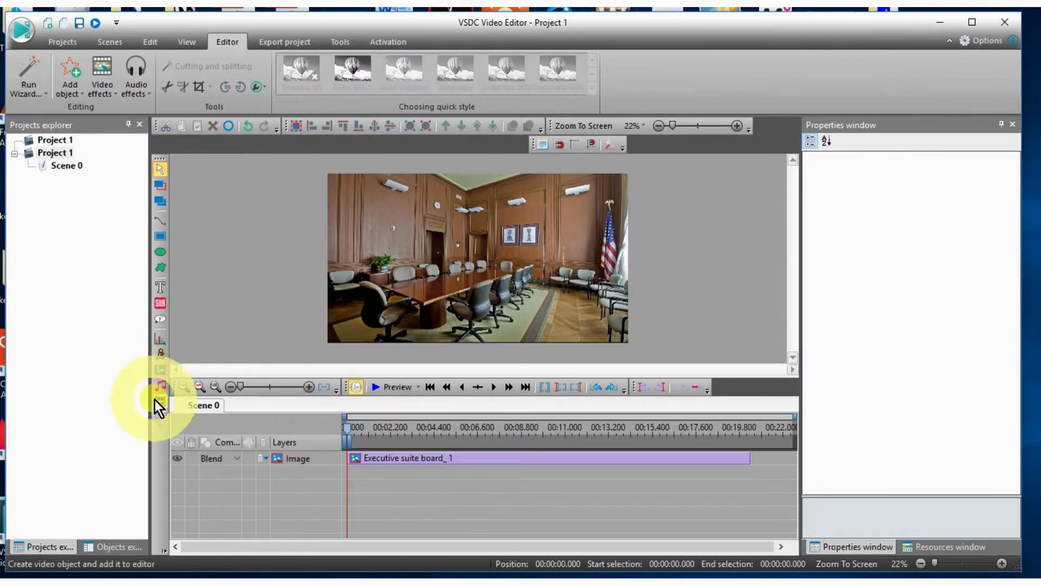
left_click(155, 400)
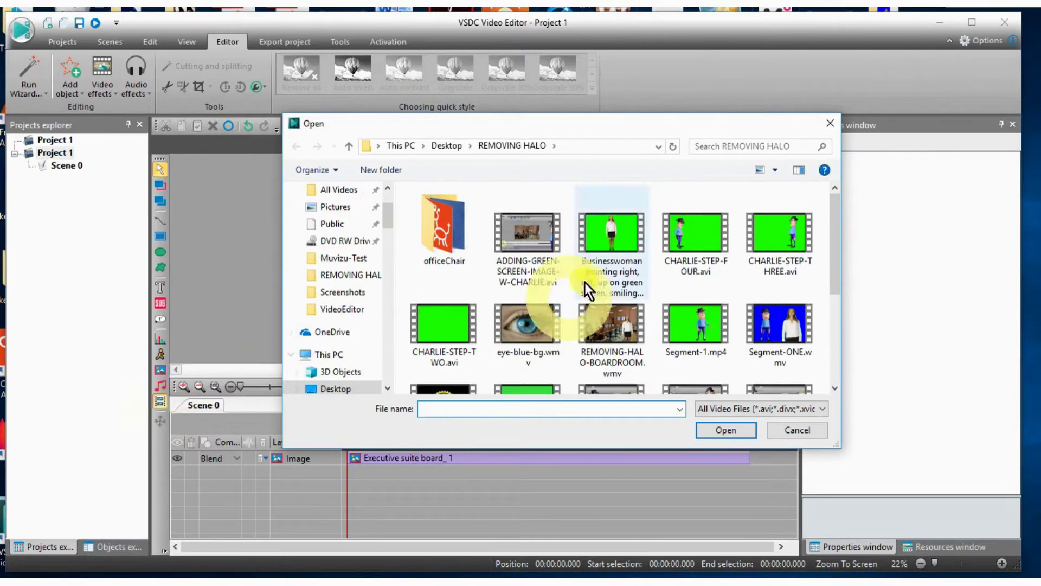
left_click(584, 282)
left_click(726, 427)
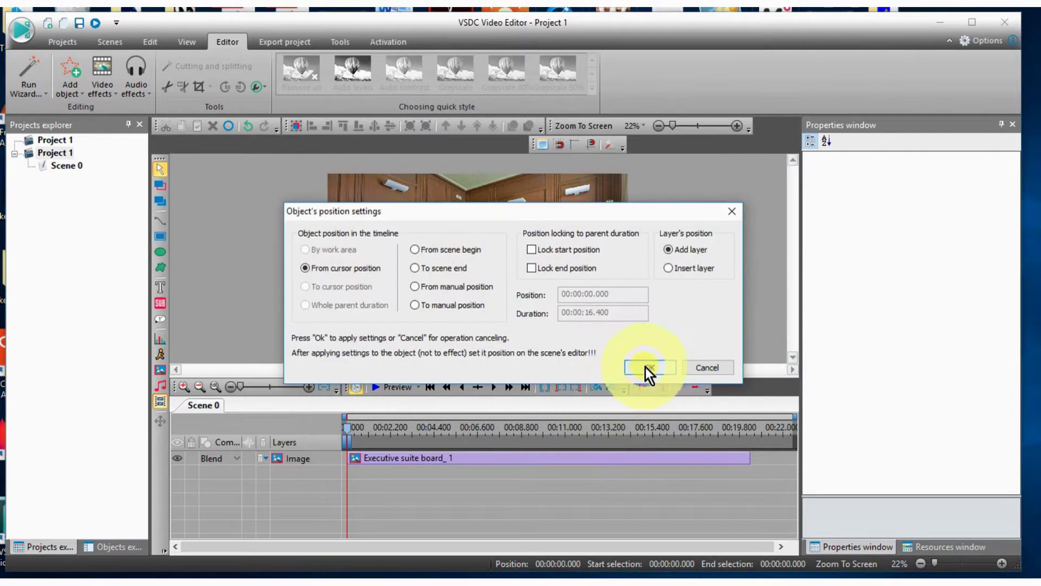
left_click(646, 366)
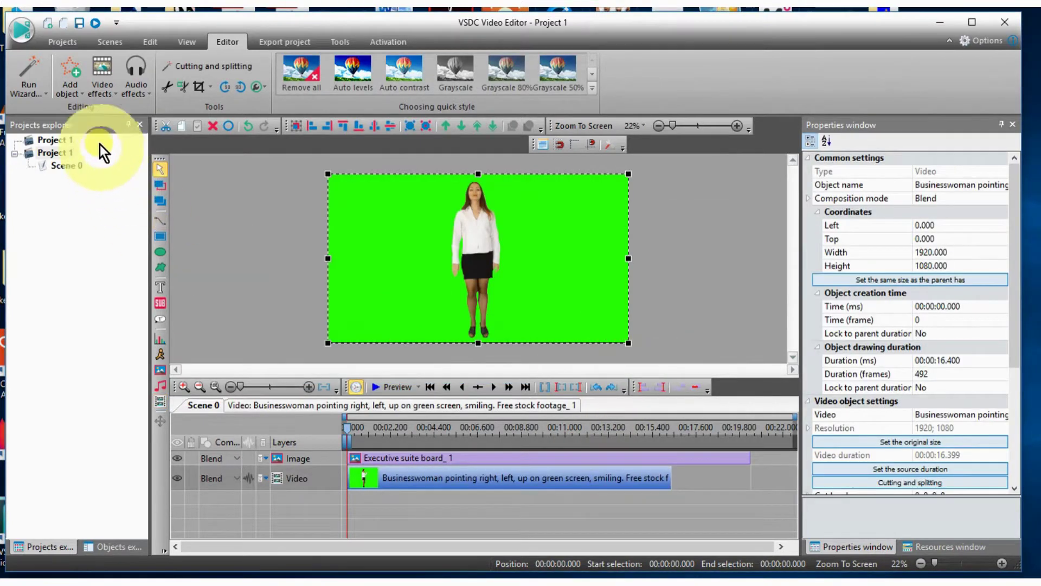
Apply the Transparency > Background remover effect to the businesswoman clip to key out the green
left_click(103, 77)
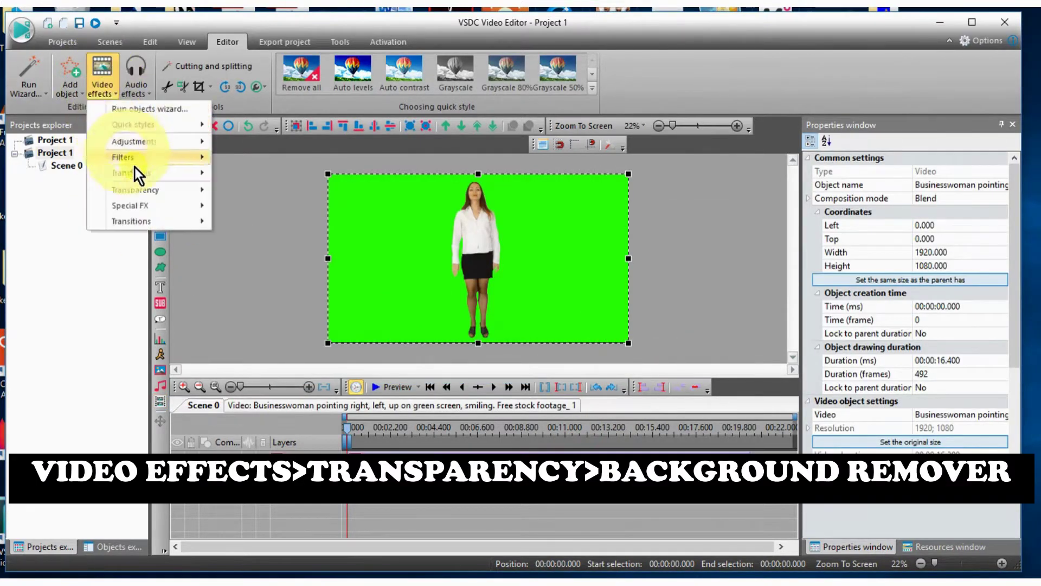
mouse_move(154, 190)
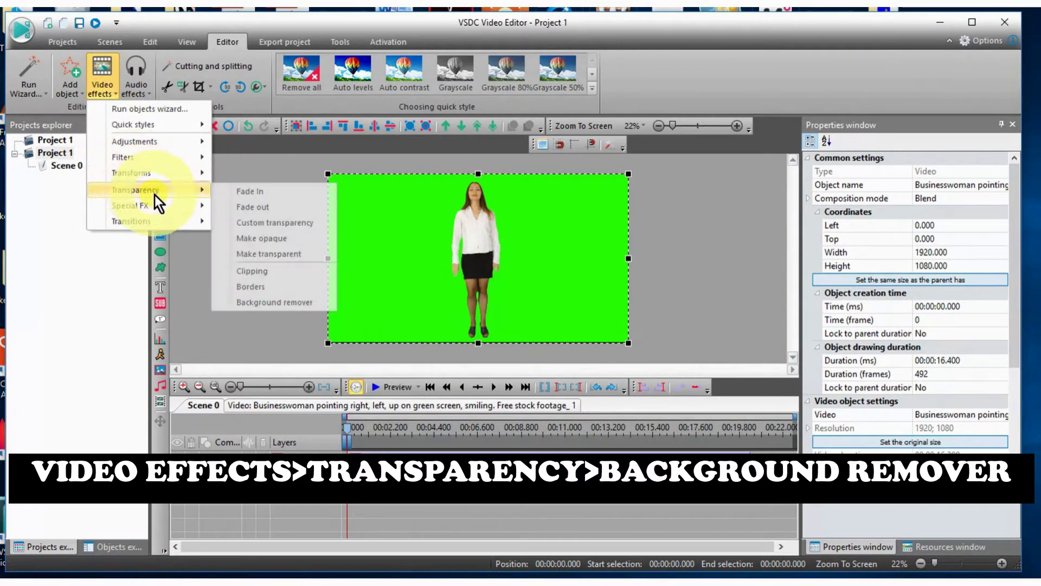
left_click(297, 301)
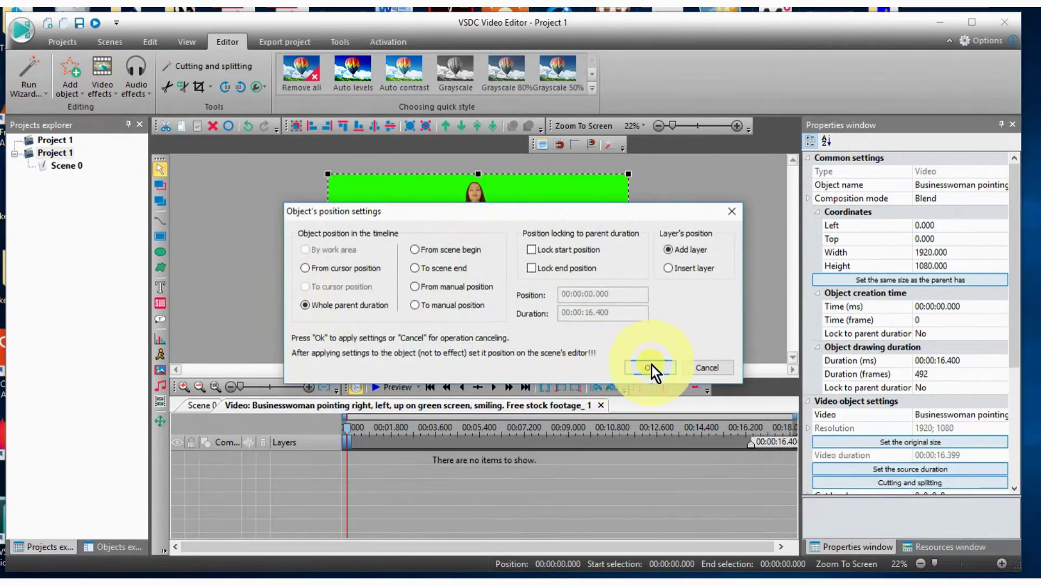
left_click(652, 367)
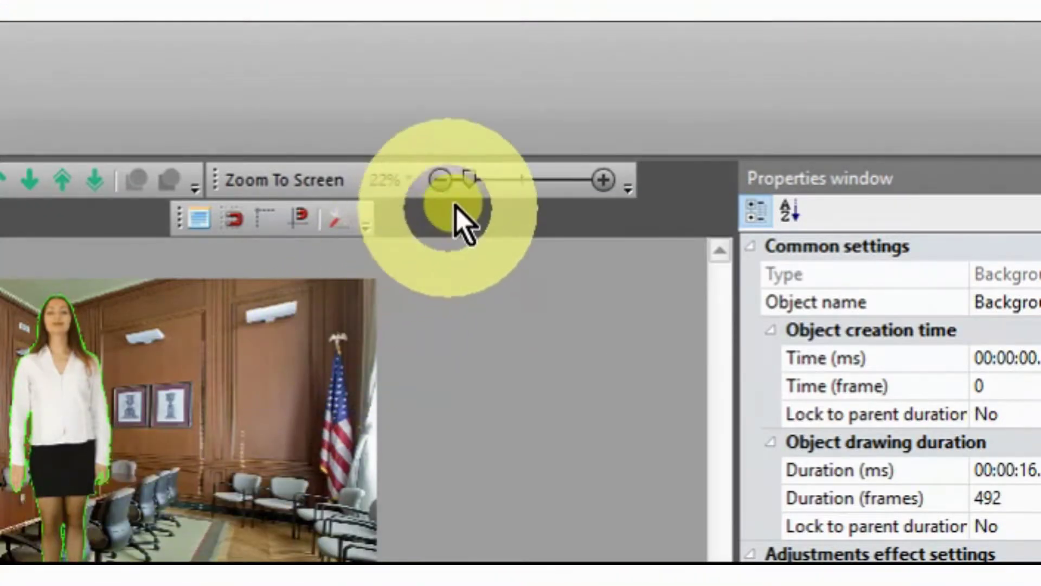
Zoom the preview in step by step through 130%, 190%, 290% up to 500%
left_click(604, 179)
left_click(604, 178)
left_click(604, 178)
left_click(604, 179)
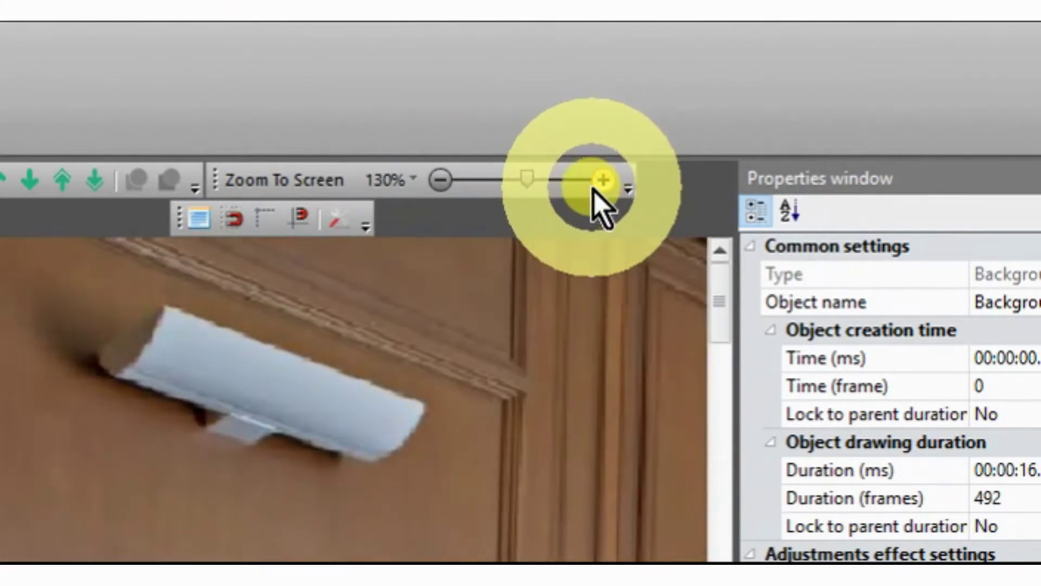
left_click(605, 179)
left_click(605, 179)
left_click(605, 180)
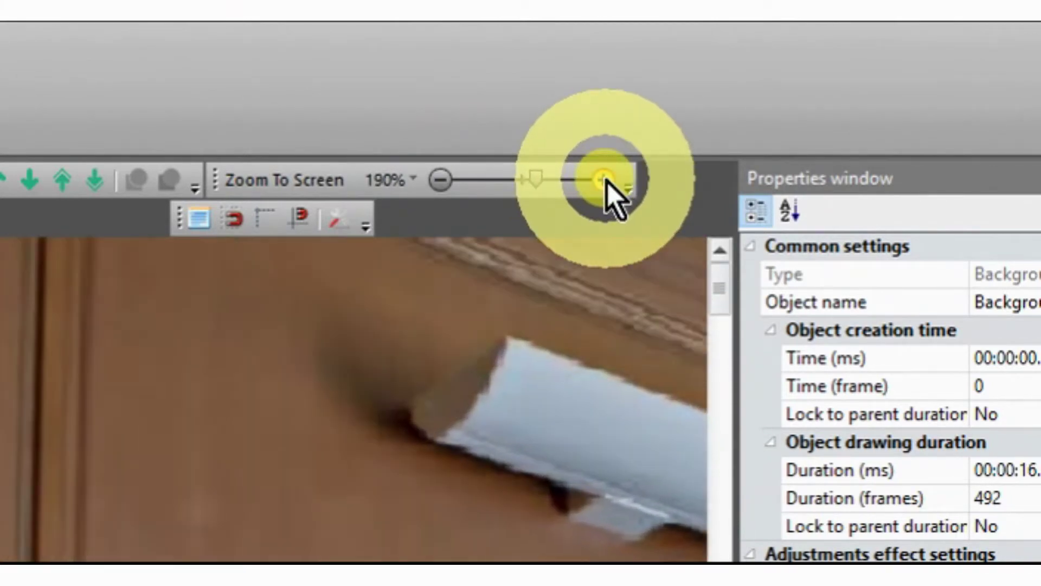
left_click(605, 180)
left_click(605, 178)
left_click(605, 178)
left_click(605, 178)
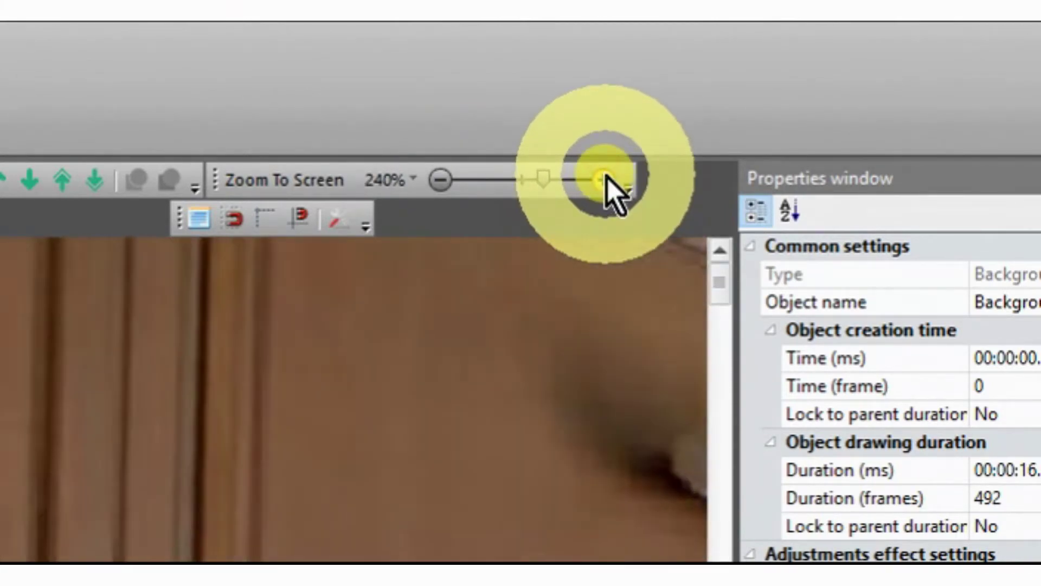
left_click(605, 178)
left_click(605, 178)
left_click(605, 178)
left_click(605, 178)
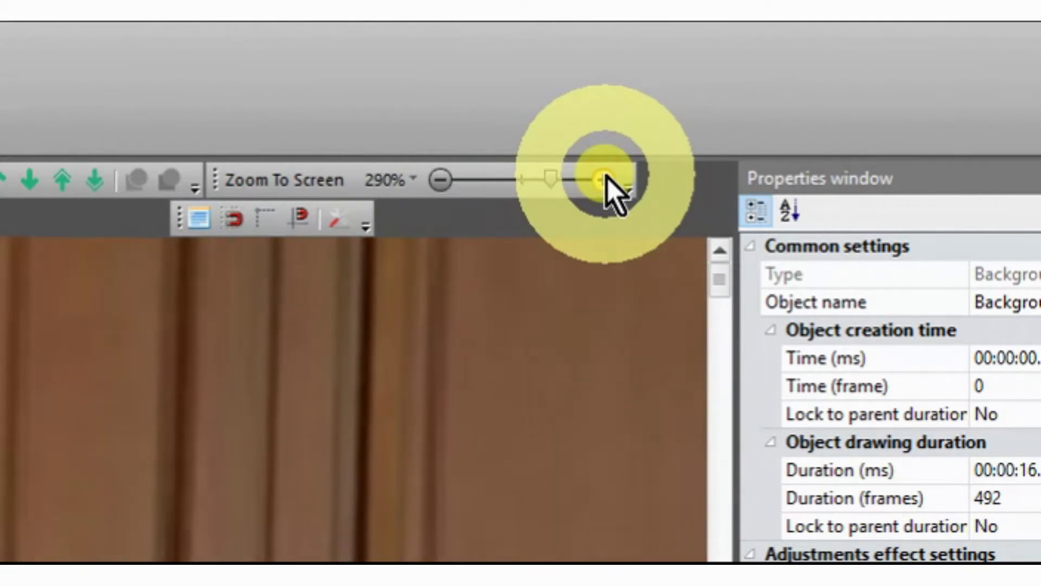
left_click(605, 178)
left_click(555, 181)
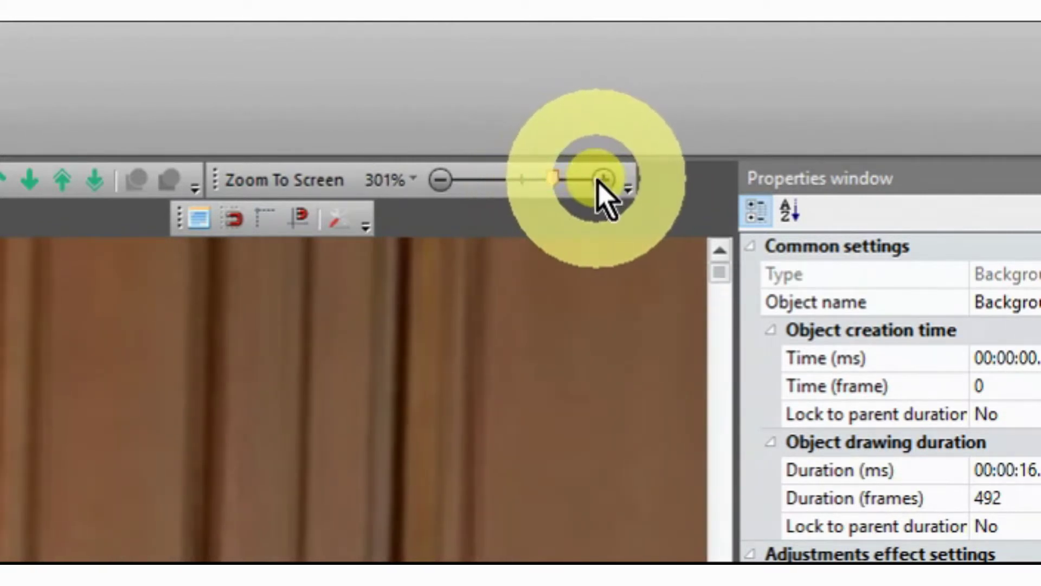
left_click(597, 183)
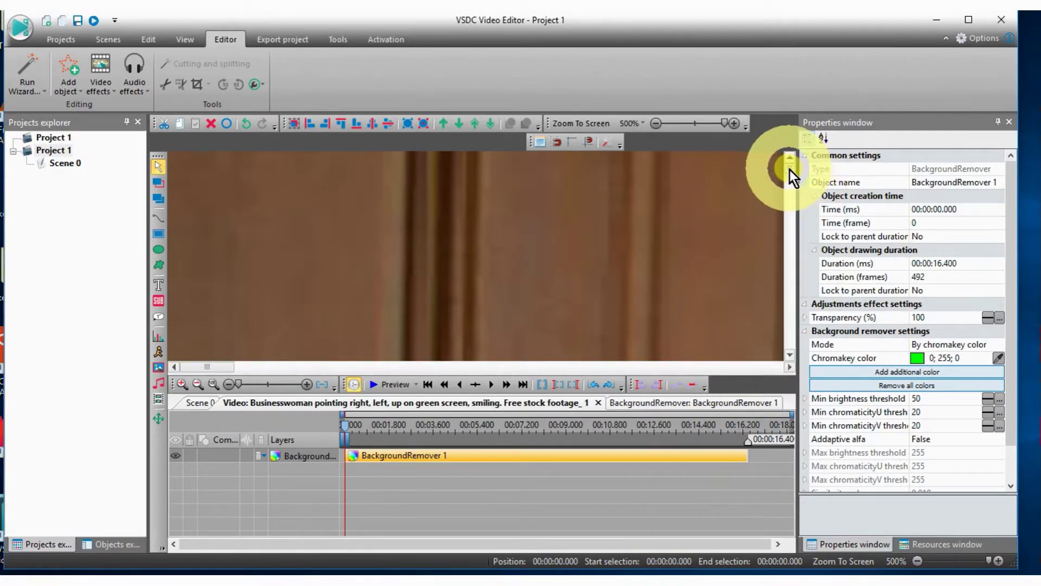
Scroll the 500% preview to the woman's head showing the leftover green fringe
left_click_drag(789, 170, 790, 250)
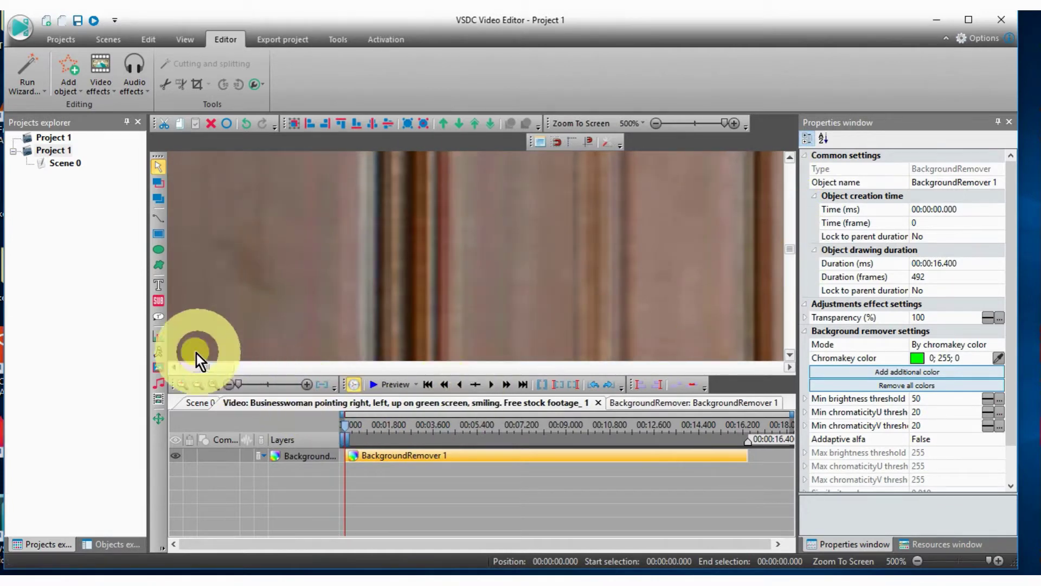
left_click_drag(200, 367, 455, 366)
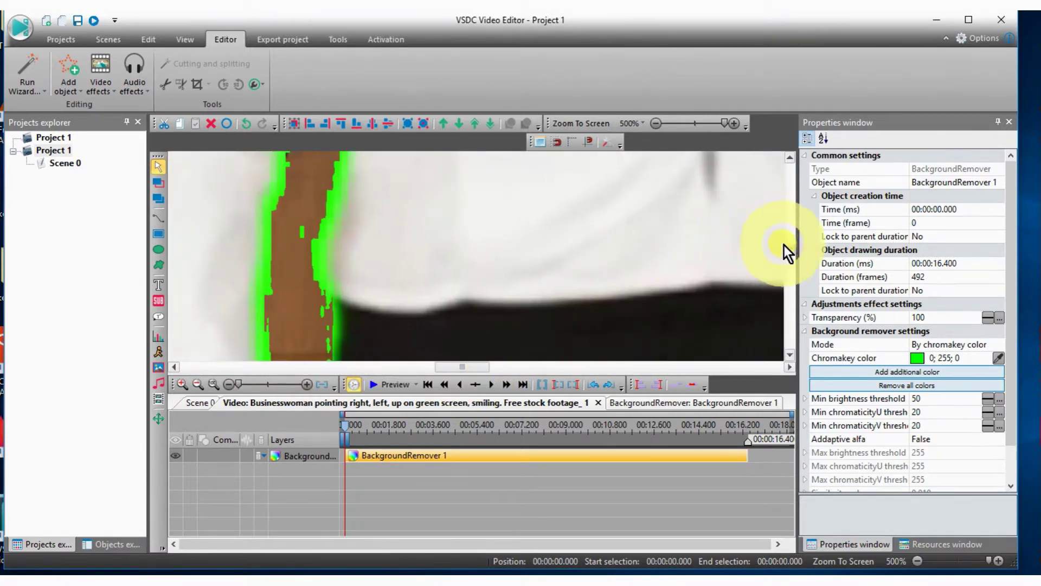
left_click_drag(789, 247, 787, 173)
Add a second chromakey color, 47; 255; 11, sampled from the green fringe at the hairline
left_click(591, 483)
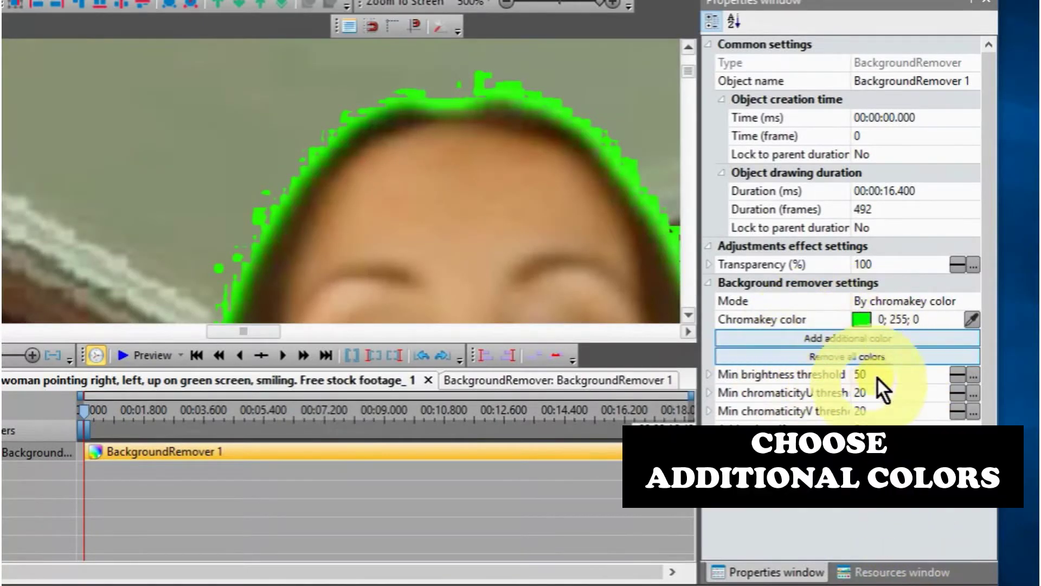
left_click(882, 339)
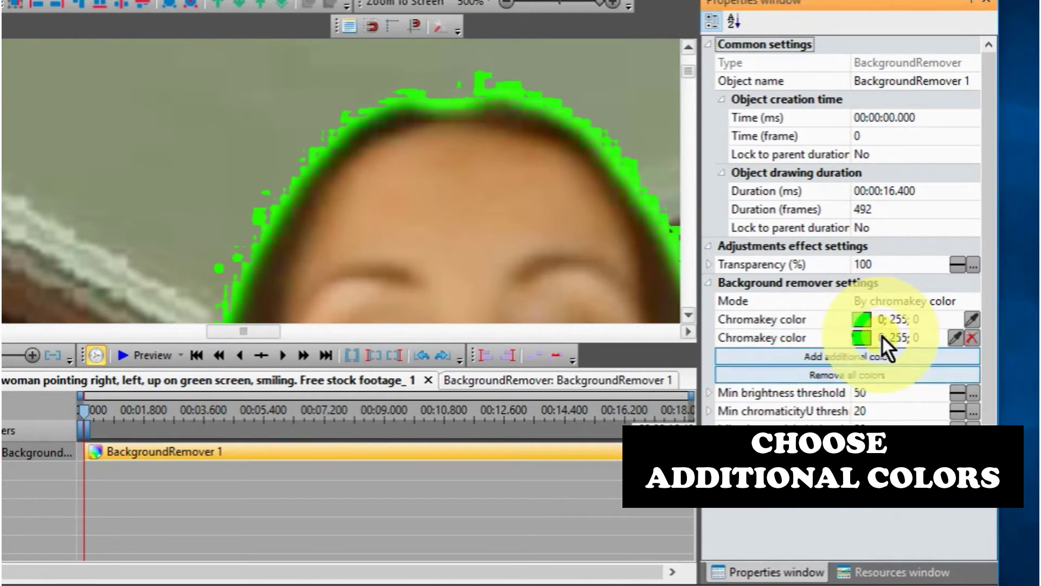
left_click(955, 337)
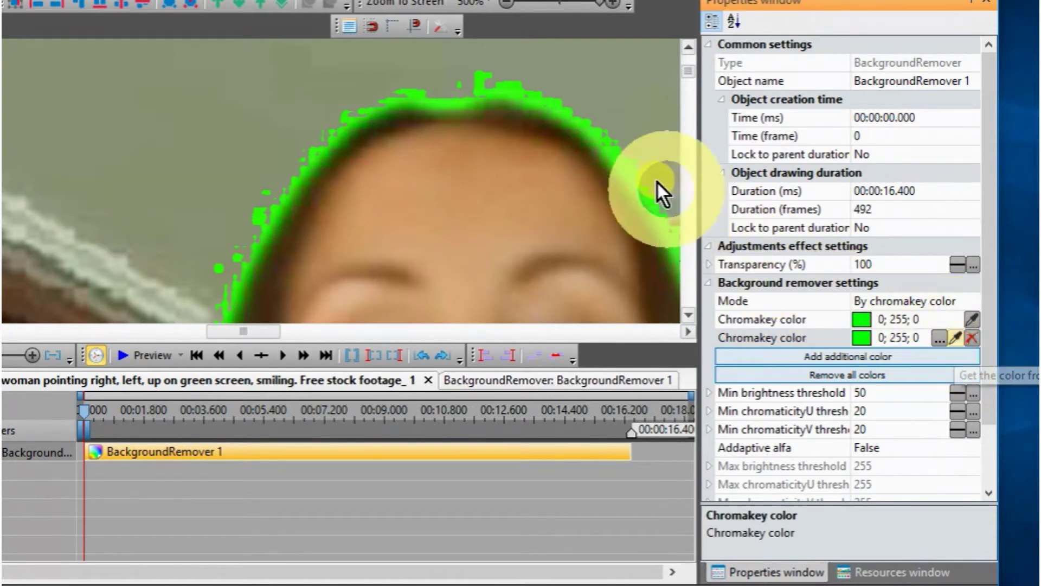
left_click(511, 86)
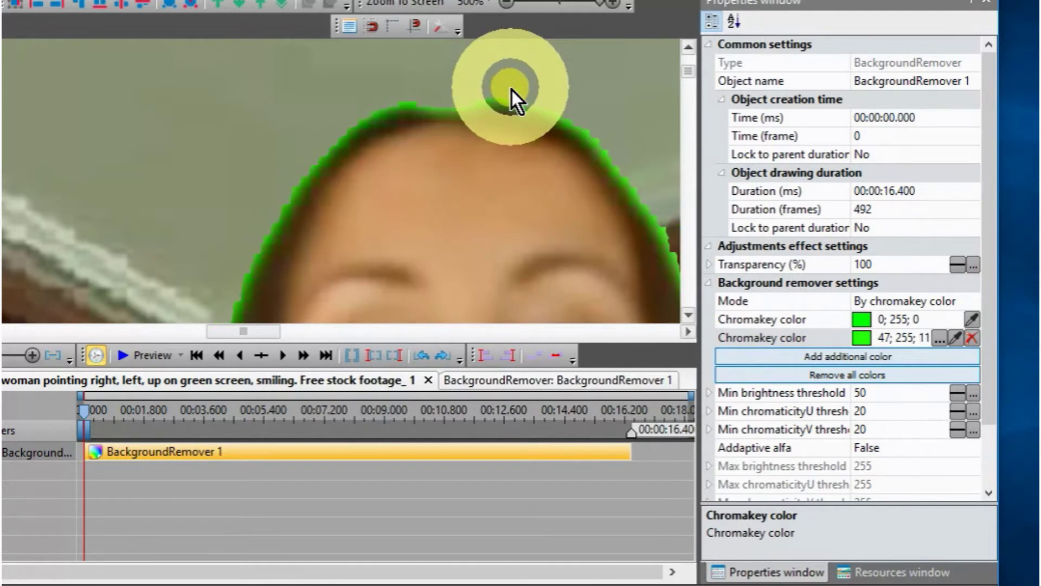
Add a third chromakey color, 69; 210; 29, sampled from the remaining fringe around the hair
left_click(884, 362)
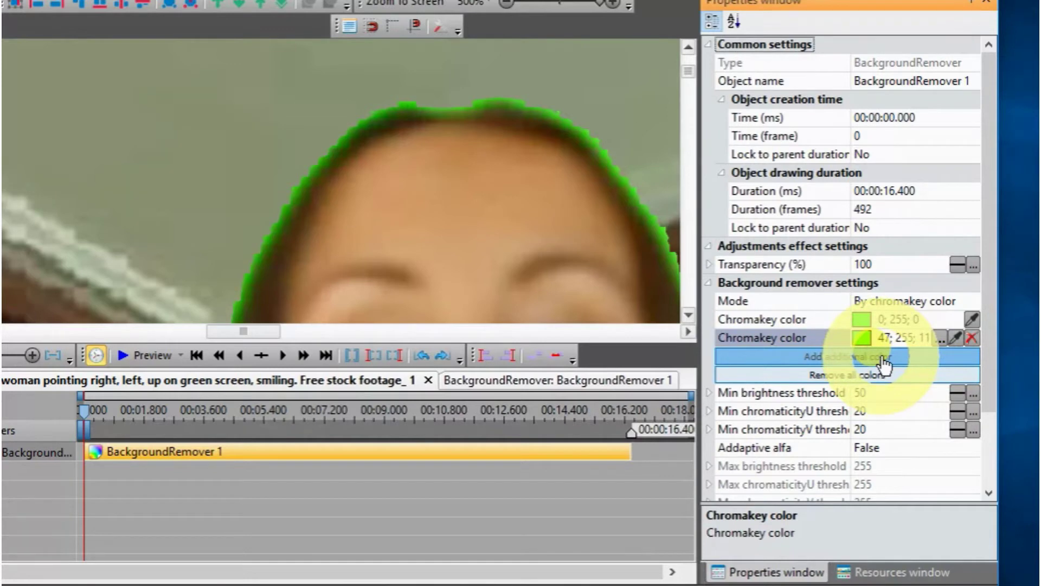
left_click(952, 357)
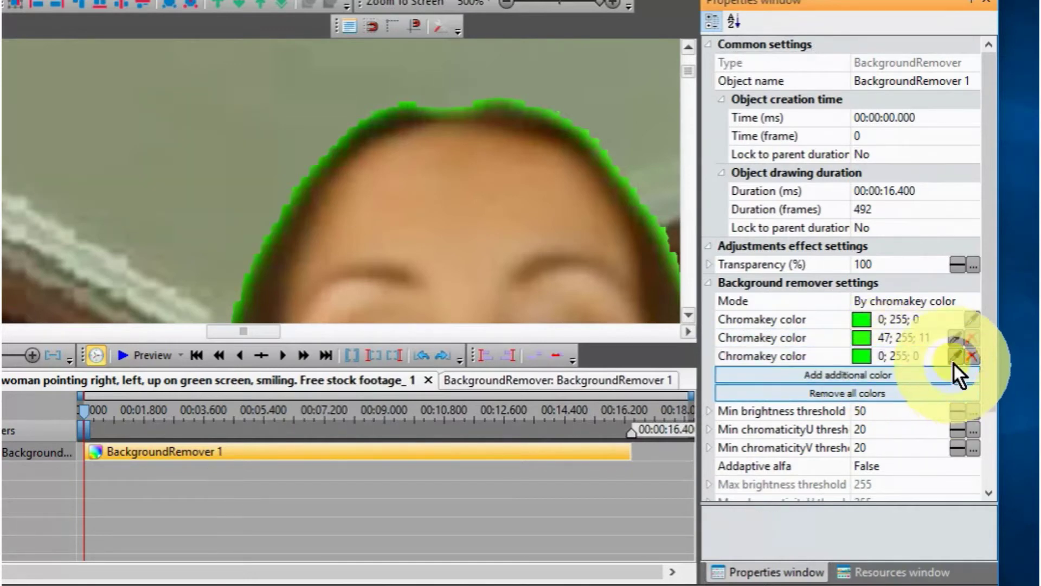
left_click(956, 356)
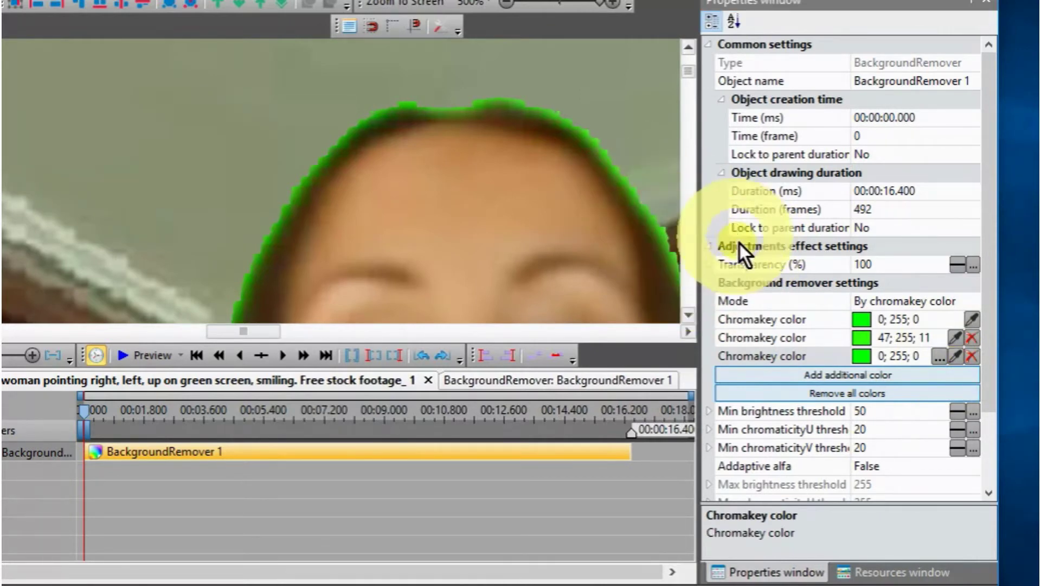
left_click(676, 292)
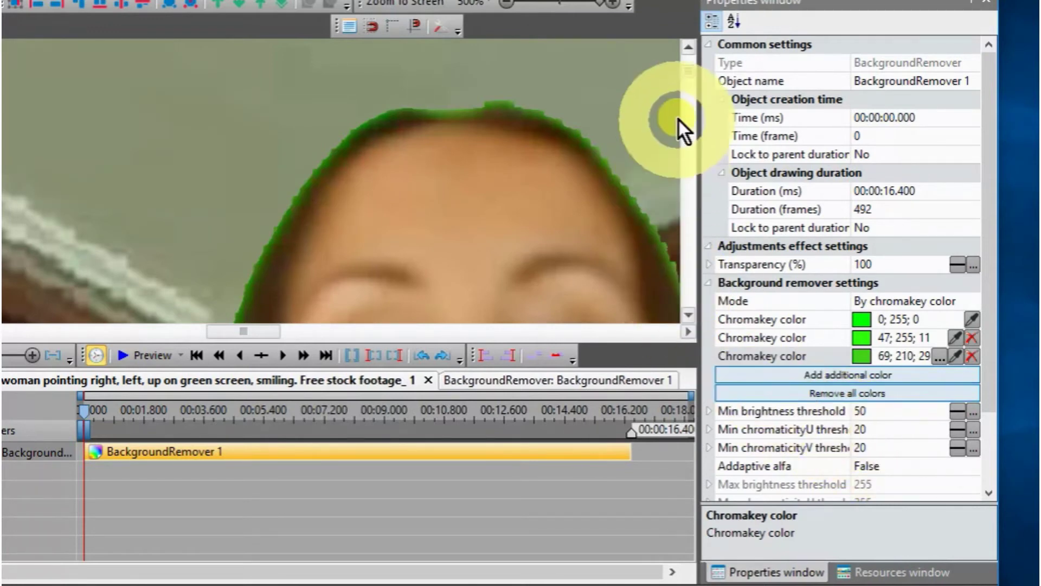
Add a fourth chromakey color, 154; 245; 132, sampled from the pale green edge beside the shirt
left_click_drag(690, 73, 684, 166)
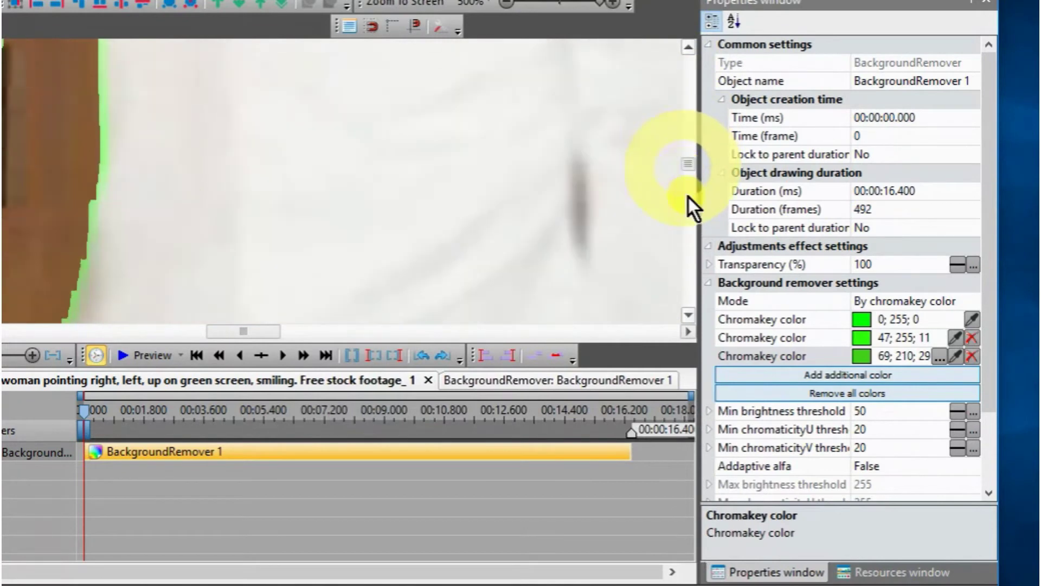
left_click(889, 375)
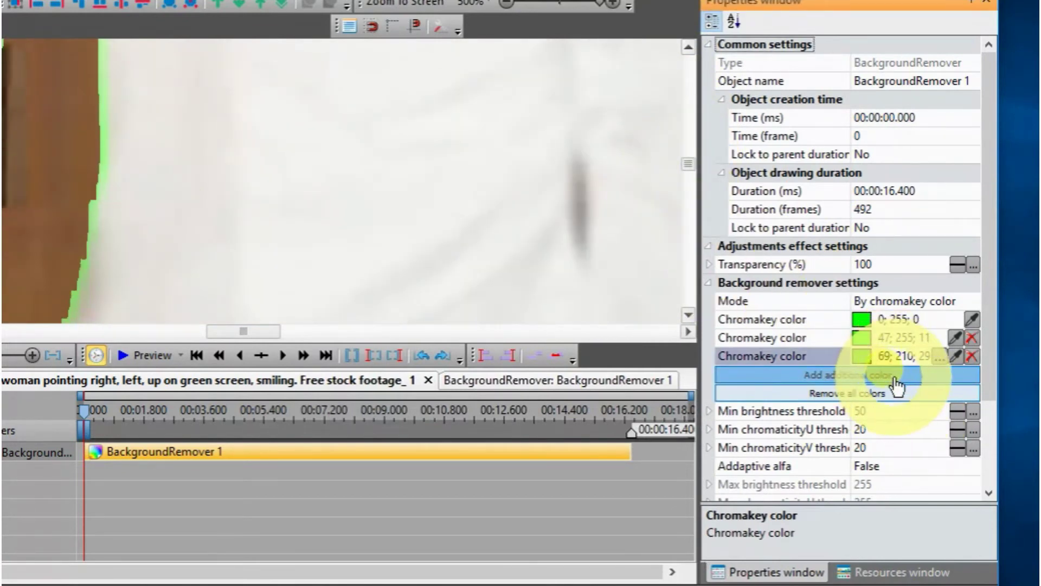
left_click(895, 379)
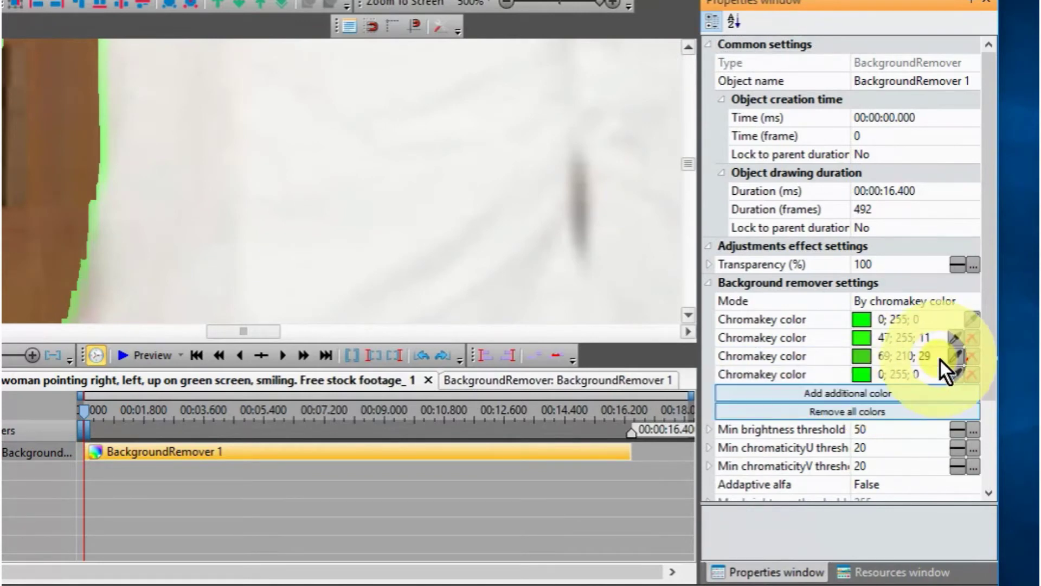
left_click(957, 372)
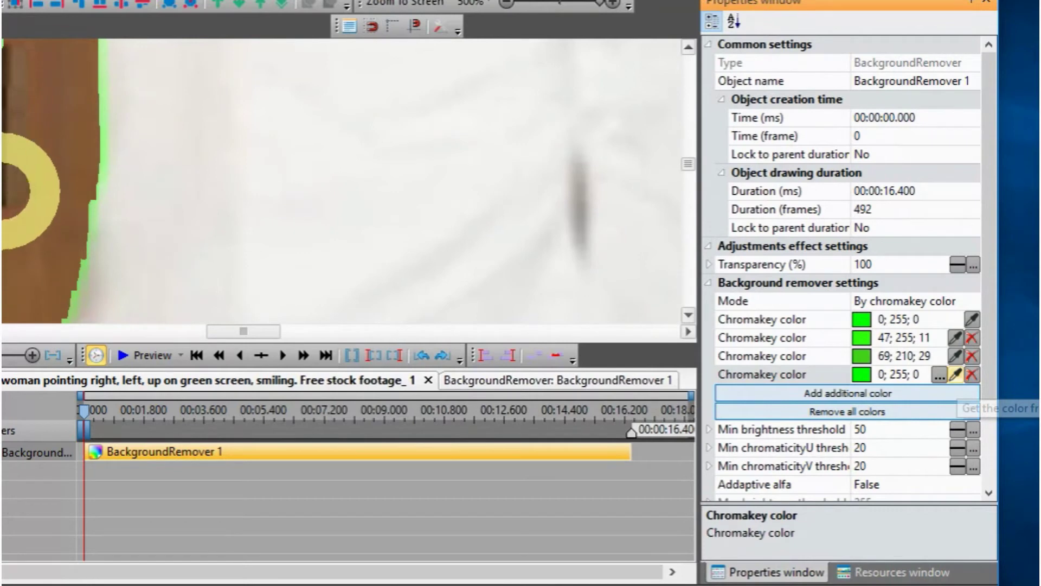
left_click(103, 130)
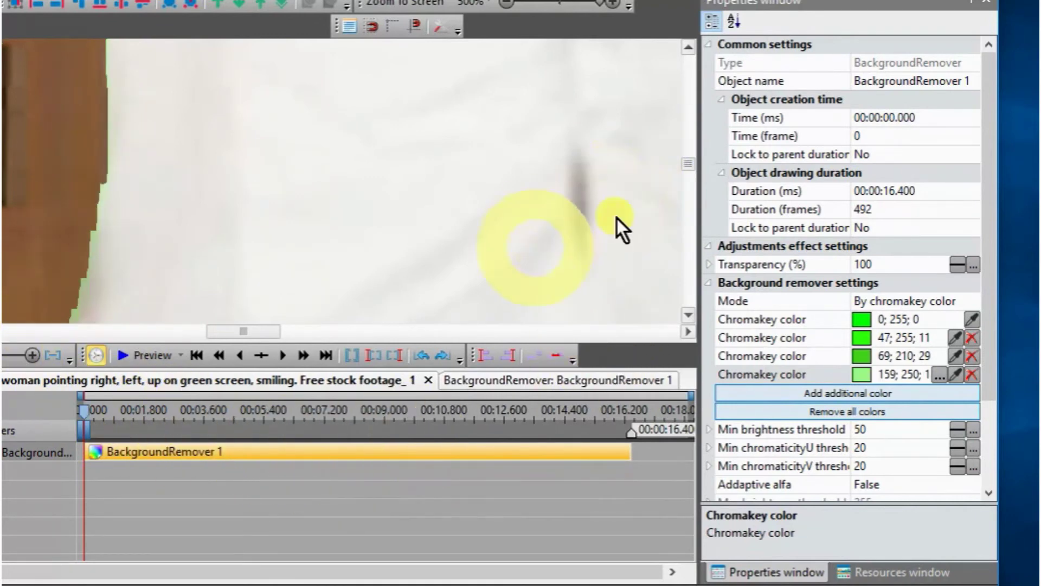
left_click_drag(686, 161, 685, 317)
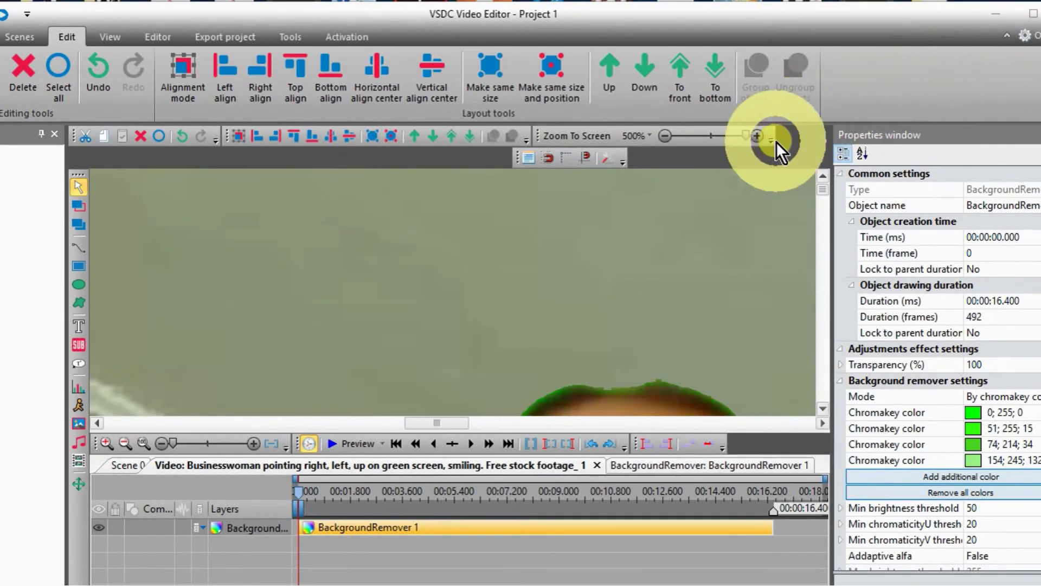
Zoom the preview out from 500% to 20% to fit the whole scene, then select the businesswoman
left_click(685, 135)
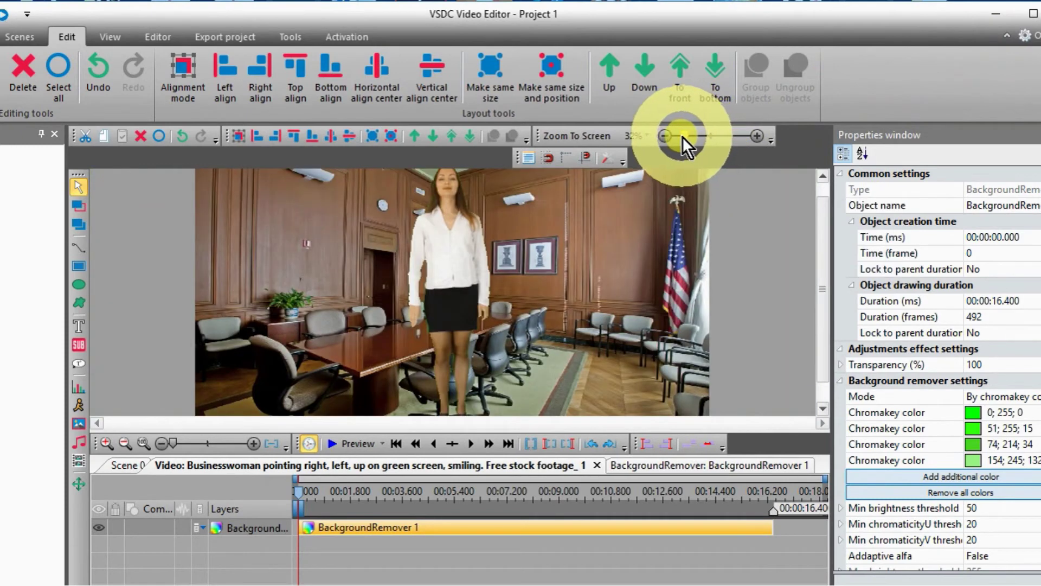
left_click(670, 135)
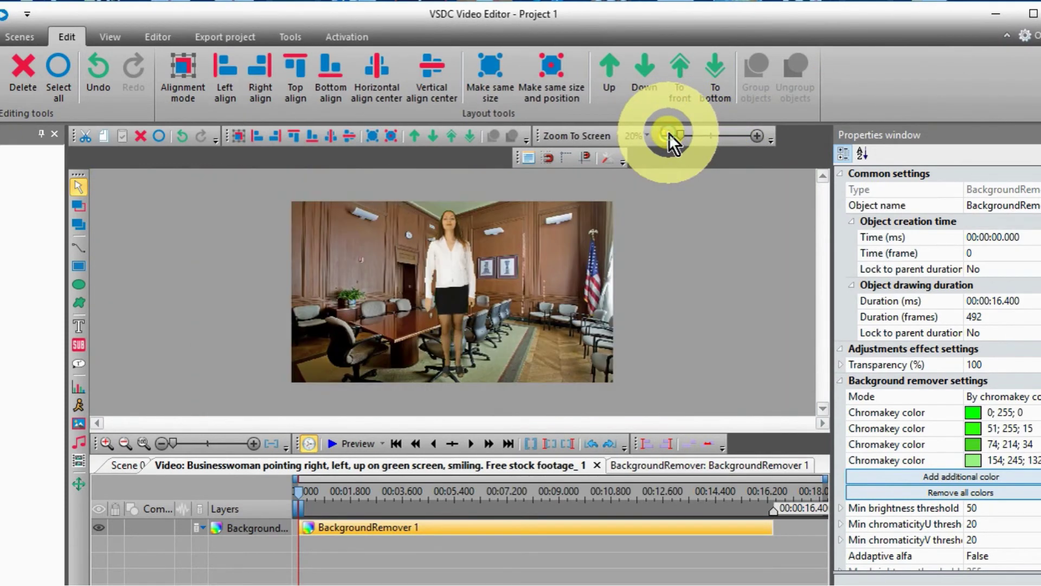
left_click(441, 285)
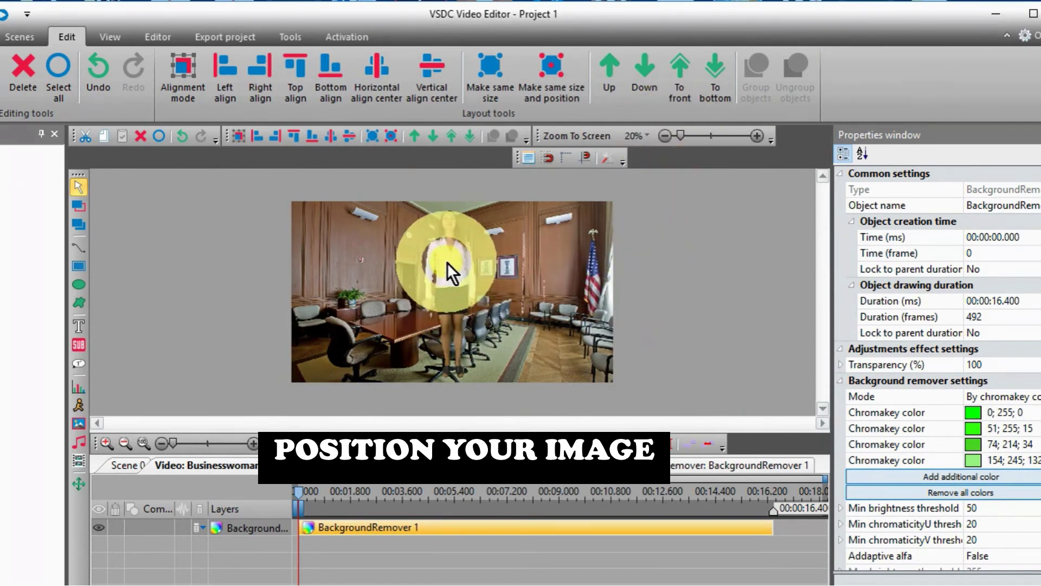
left_click(444, 263)
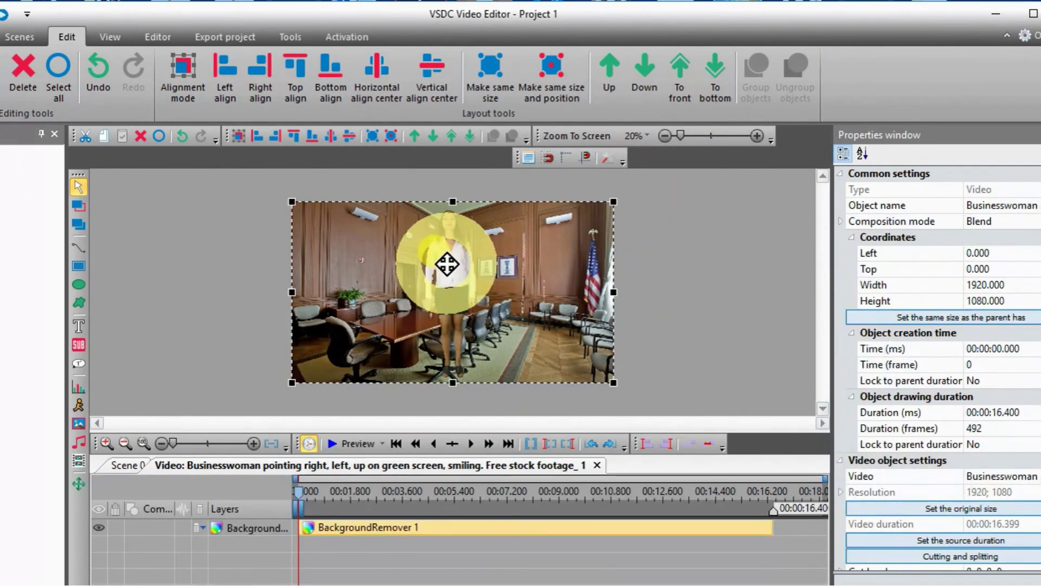
Move the businesswoman to Left 430, Top 240 and play the composited scene preview
left_click_drag(447, 264, 516, 305)
left_click(353, 441)
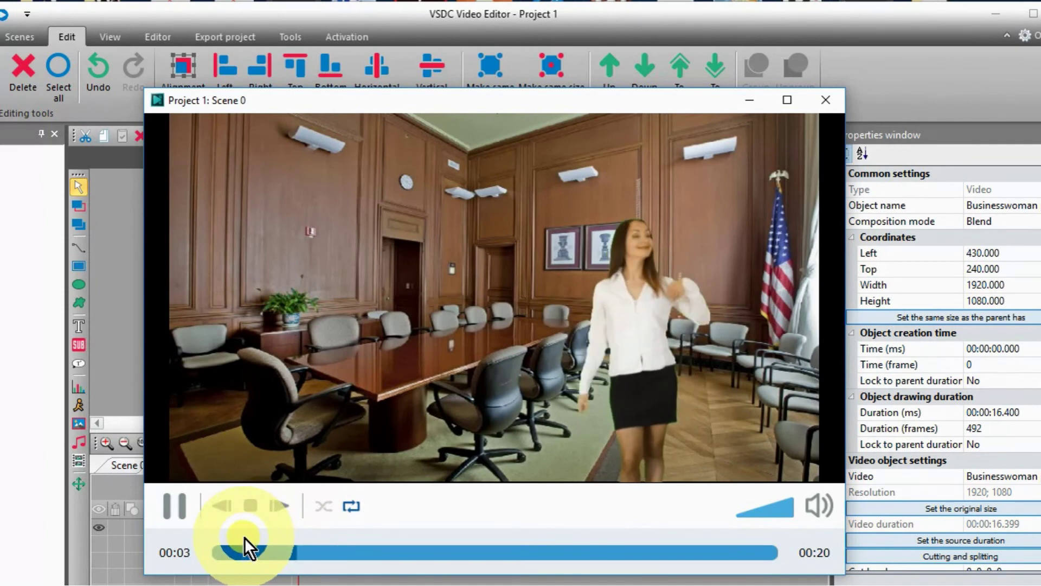
Close the Project 1: Scene 0 preview window
left_click(824, 96)
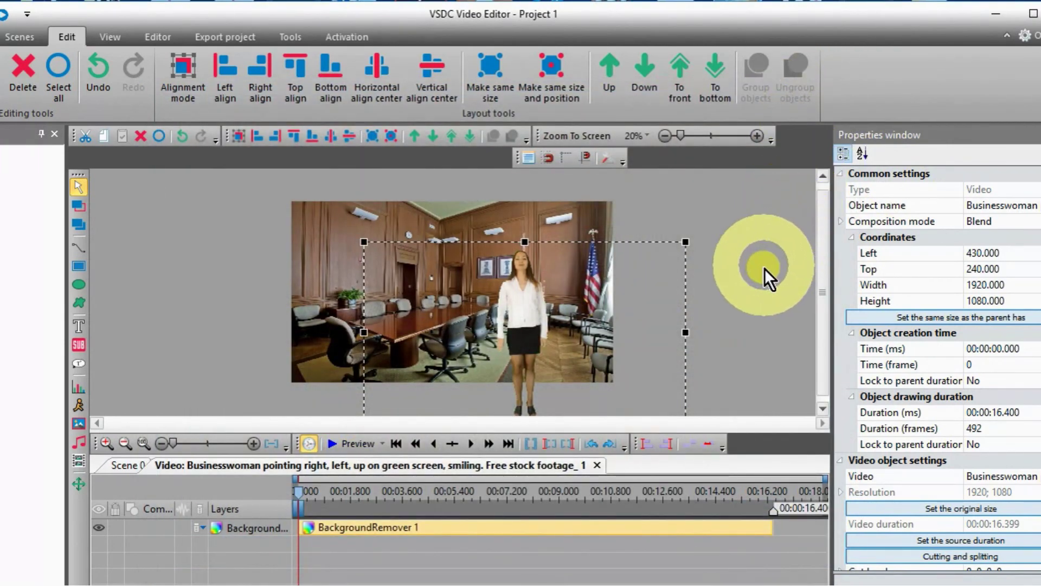